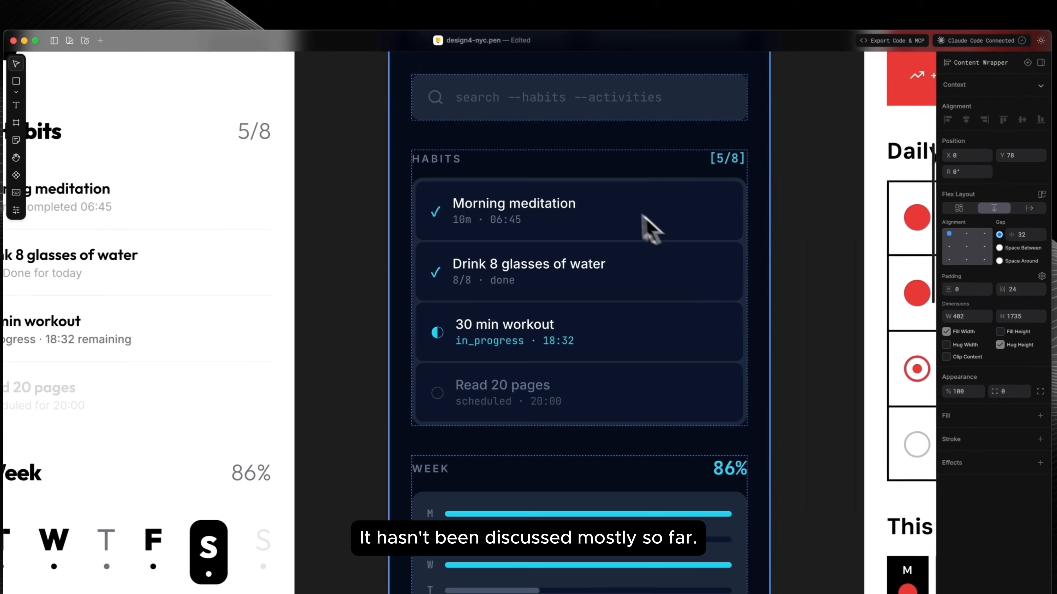
# Step: Drag the Morning meditation card below the other habits on the Pencil canvas
pyautogui.moveTo(651, 231); pyautogui.dragTo(637, 420)
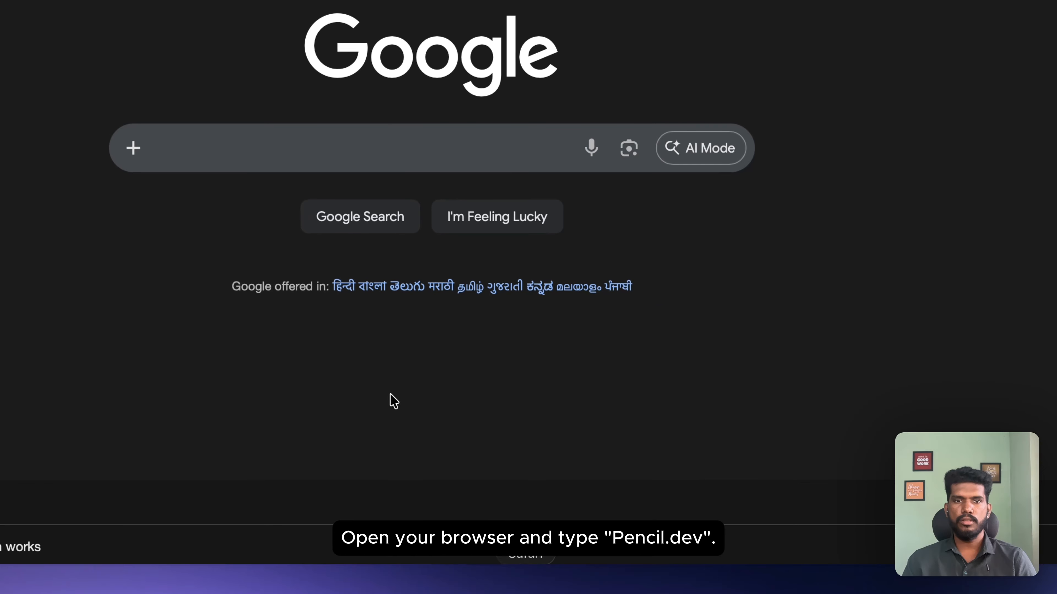
# Step: Search Google for 'pencil dev'
pyautogui.click(177, 142)
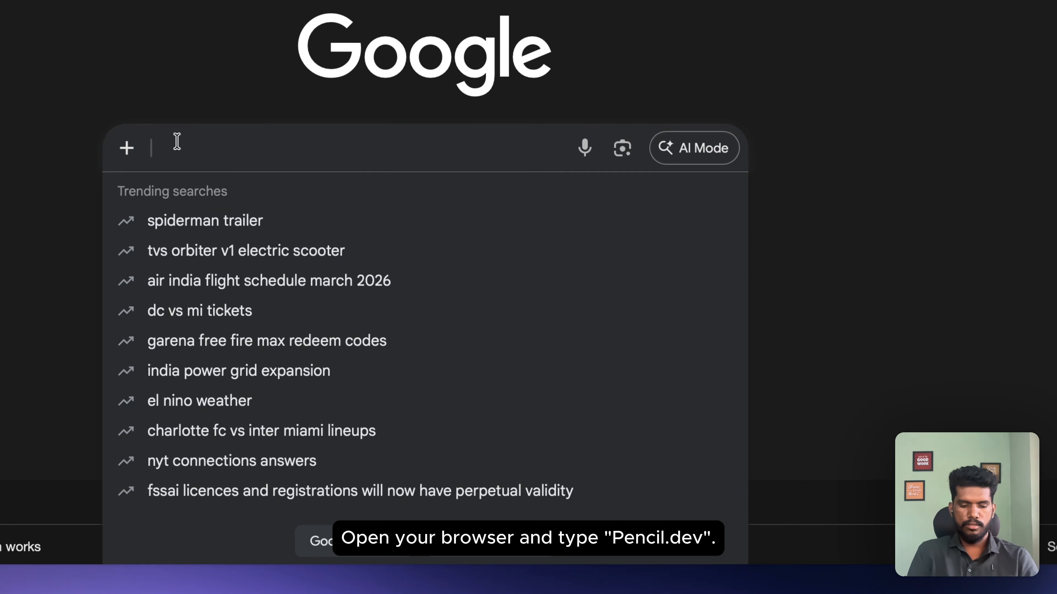
pyautogui.write('pencil d')
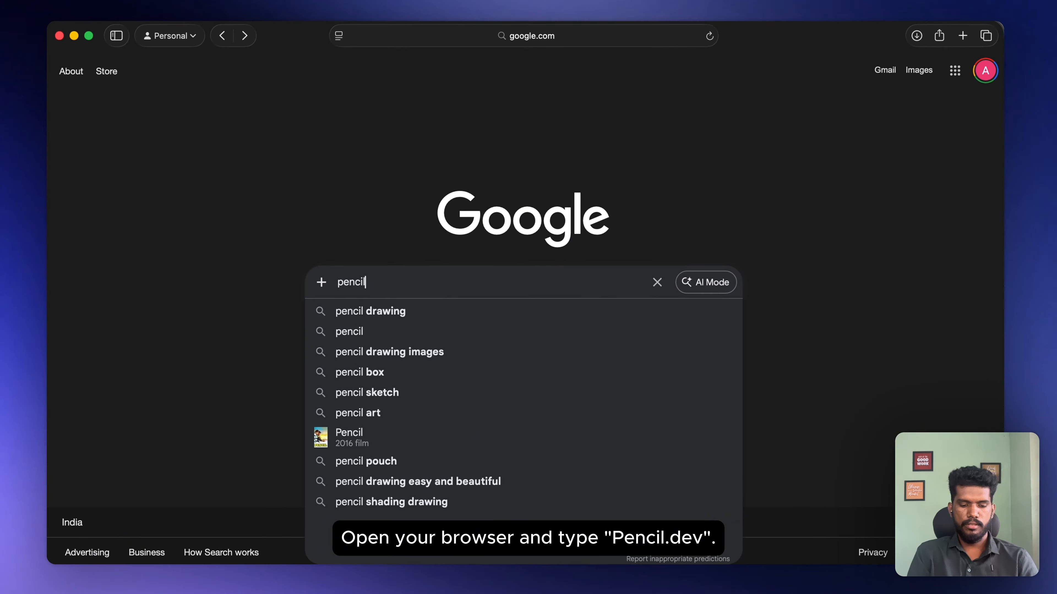
pyautogui.write('ev')
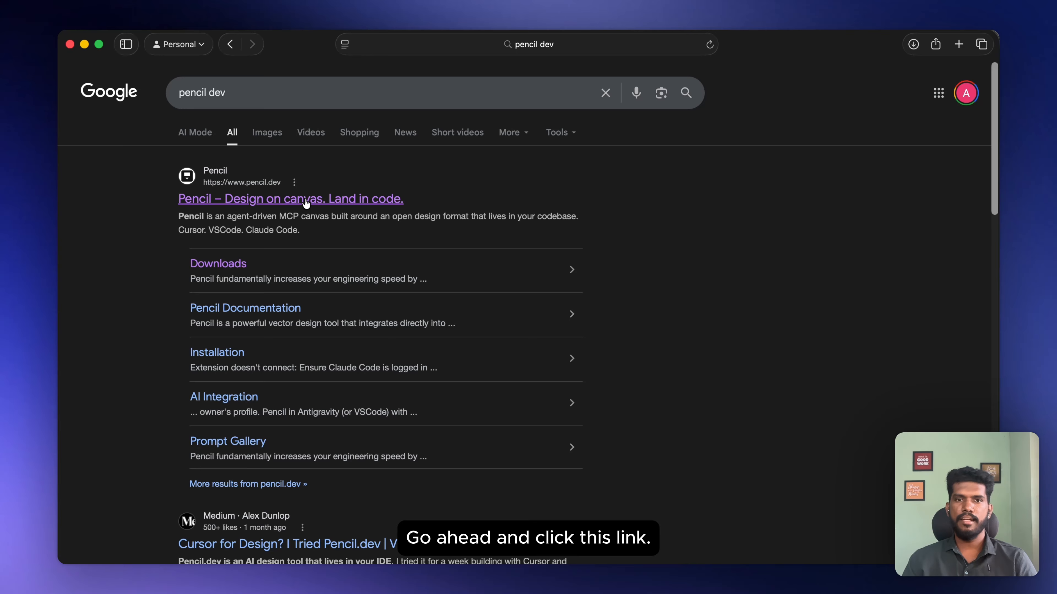
# Step: Open the top result, 'Pencil – Design on canvas. Land in code.'
pyautogui.click(285, 200)
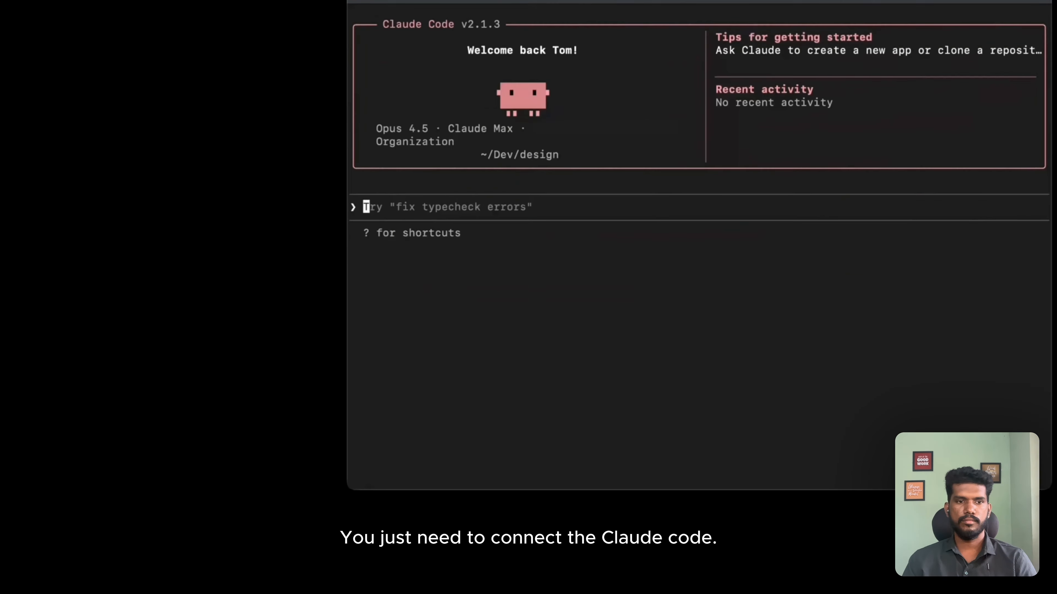
# Step: Send the Claude Code agent the prompt 'design term with futuristic images'
pyautogui.write('design term')
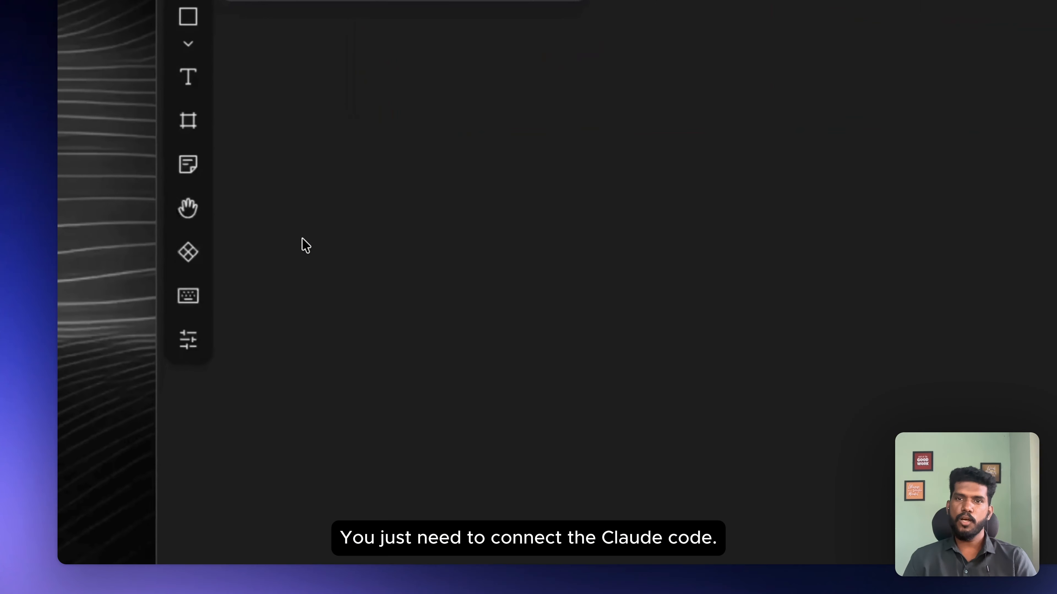
pyautogui.write('with futur')
pyautogui.write('istic images')
pyautogui.press('Return')
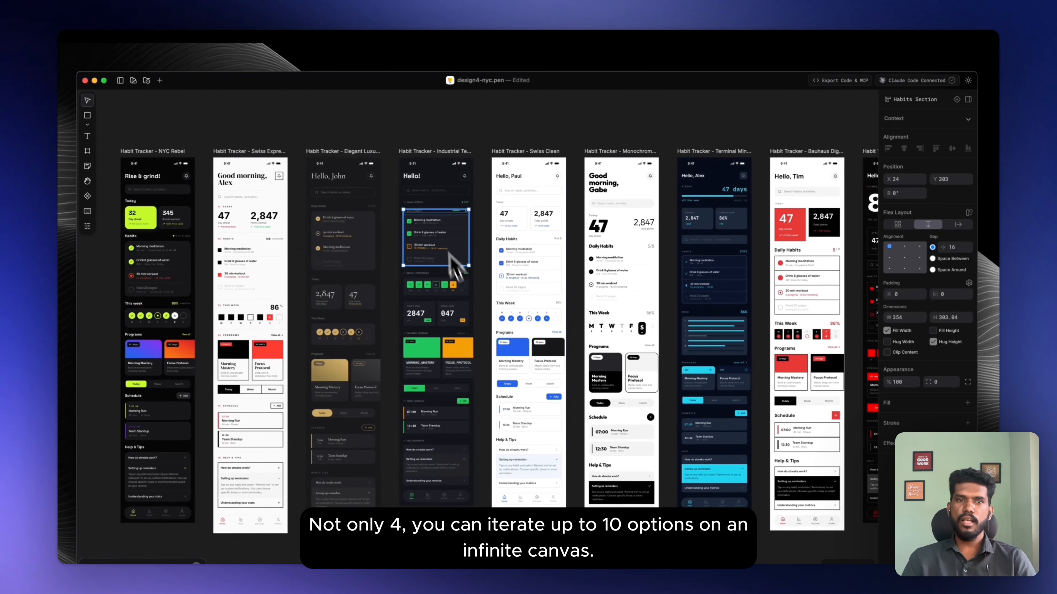
# Step: Select the Terminal habit tracker design, its Habits section and the Morning meditation row
pyautogui.click(737, 268)
pyautogui.scroll(5, 738, 269)
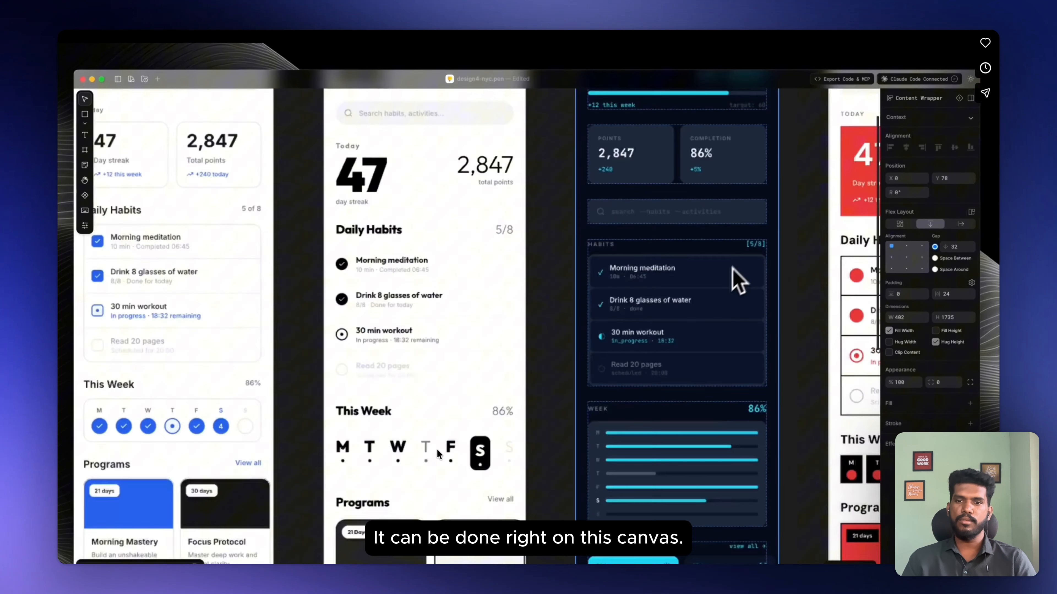
pyautogui.click(709, 274)
pyautogui.click(707, 273)
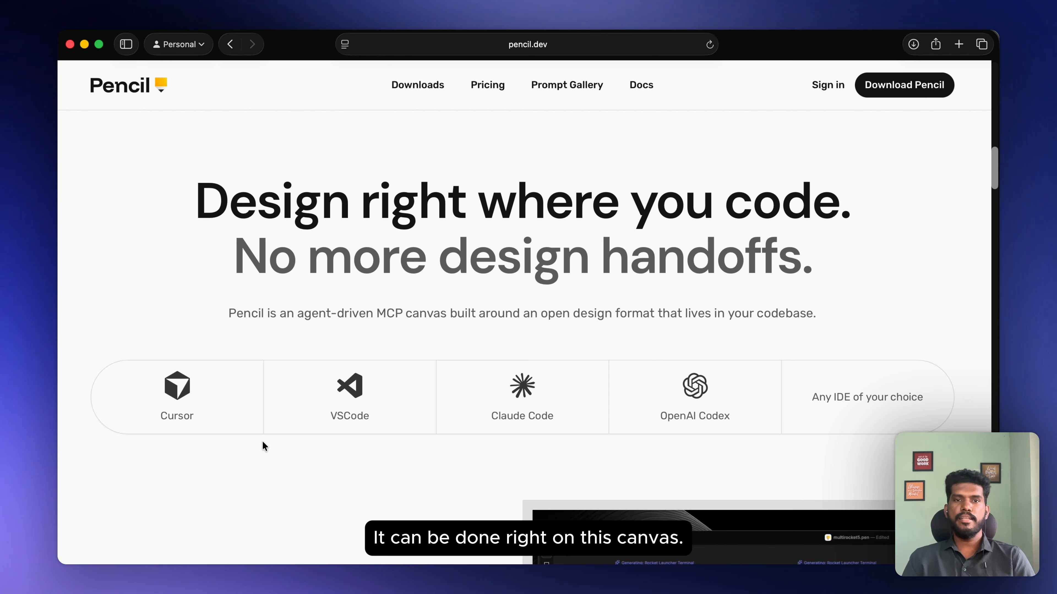
# Step: Scroll through the pencil.dev landing page, then go to its Pricing page
pyautogui.scroll(-2, 262, 440)
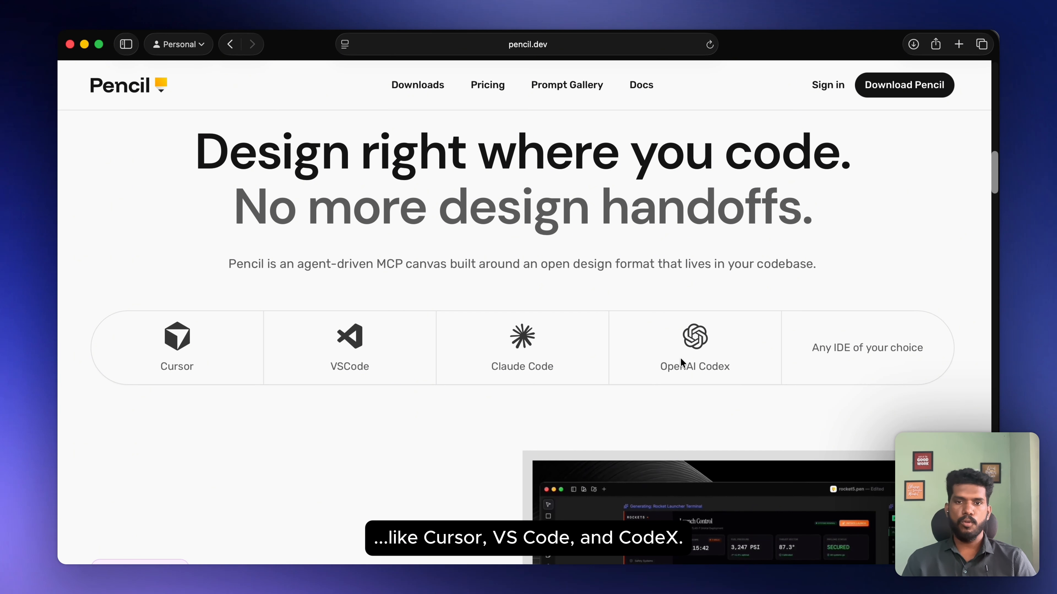
pyautogui.scroll(-10, 680, 358)
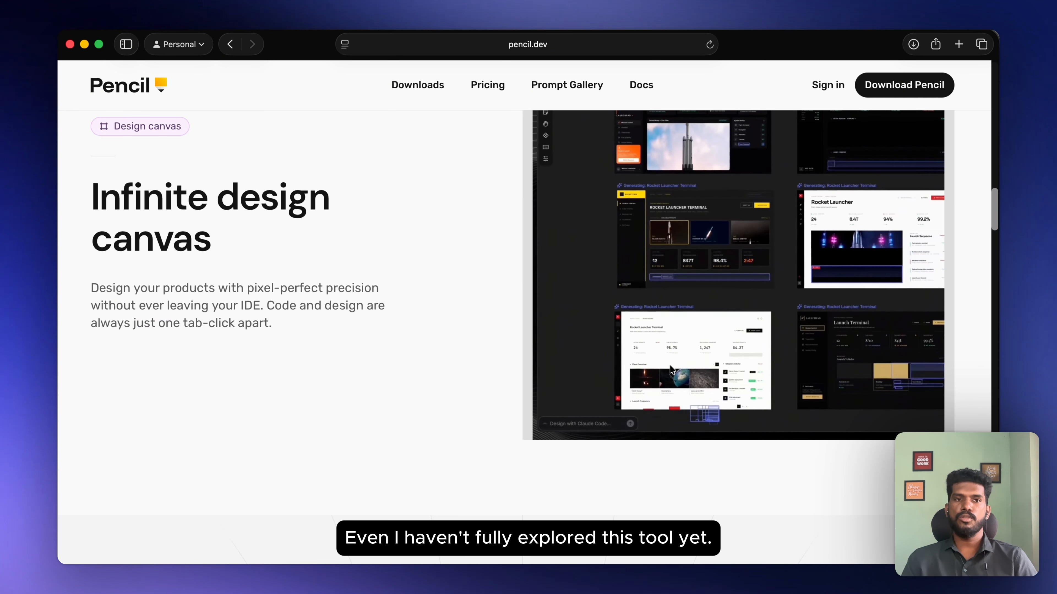
pyautogui.scroll(-7, 669, 365)
pyautogui.scroll(-12, 663, 382)
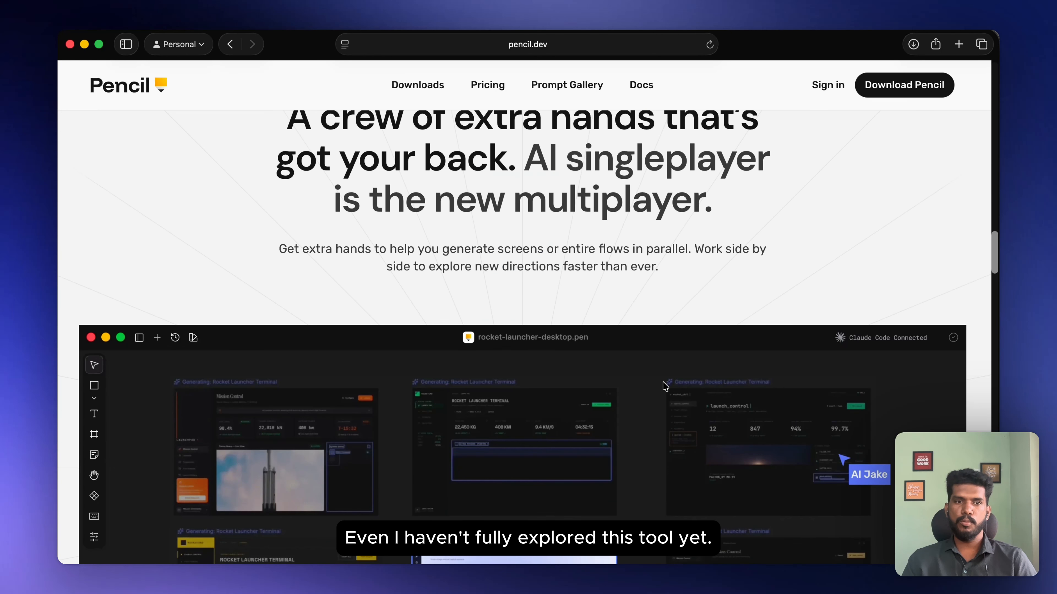
pyautogui.scroll(-2, 662, 382)
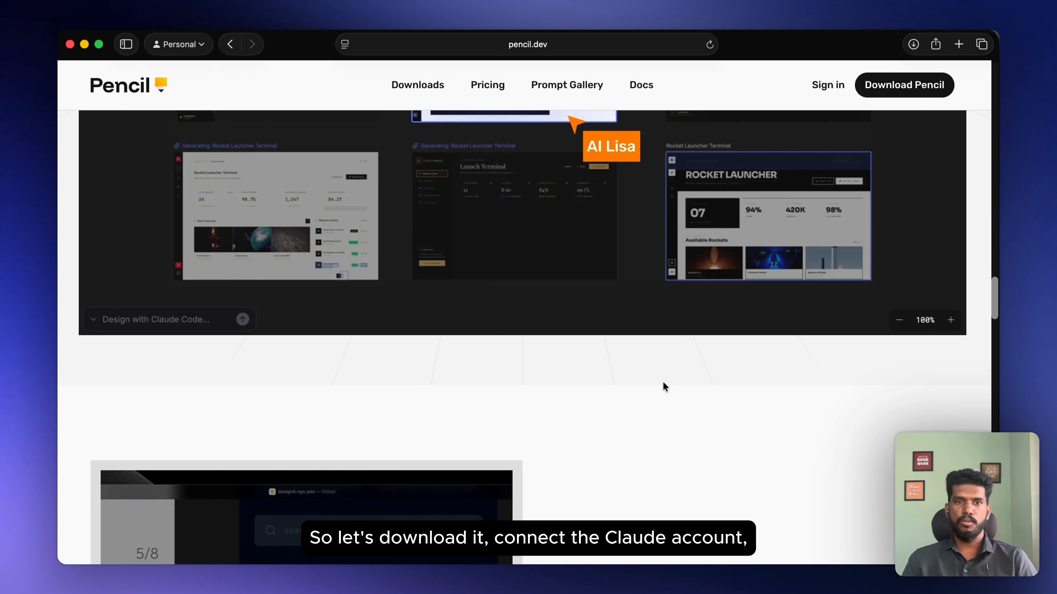
pyautogui.scroll(-7, 662, 382)
pyautogui.scroll(-5, 663, 382)
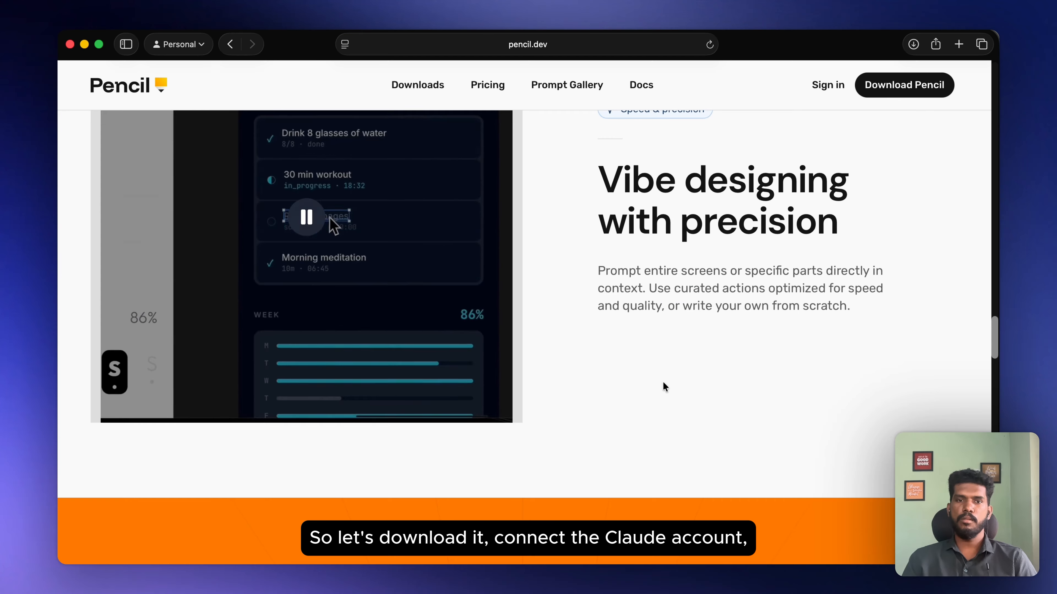
pyautogui.scroll(-7, 663, 383)
pyautogui.scroll(-5, 663, 383)
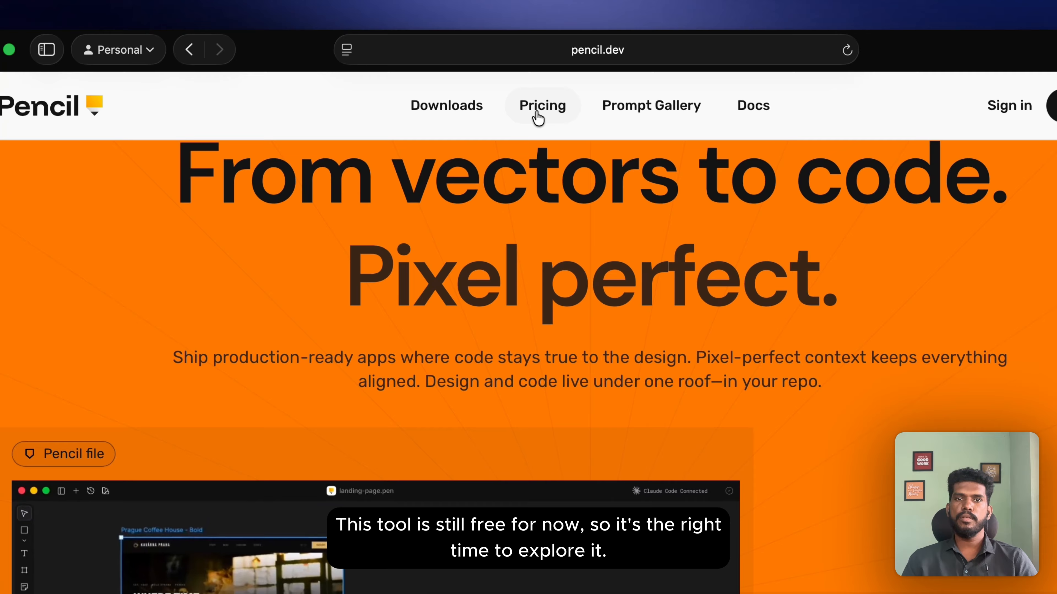
pyautogui.click(487, 85)
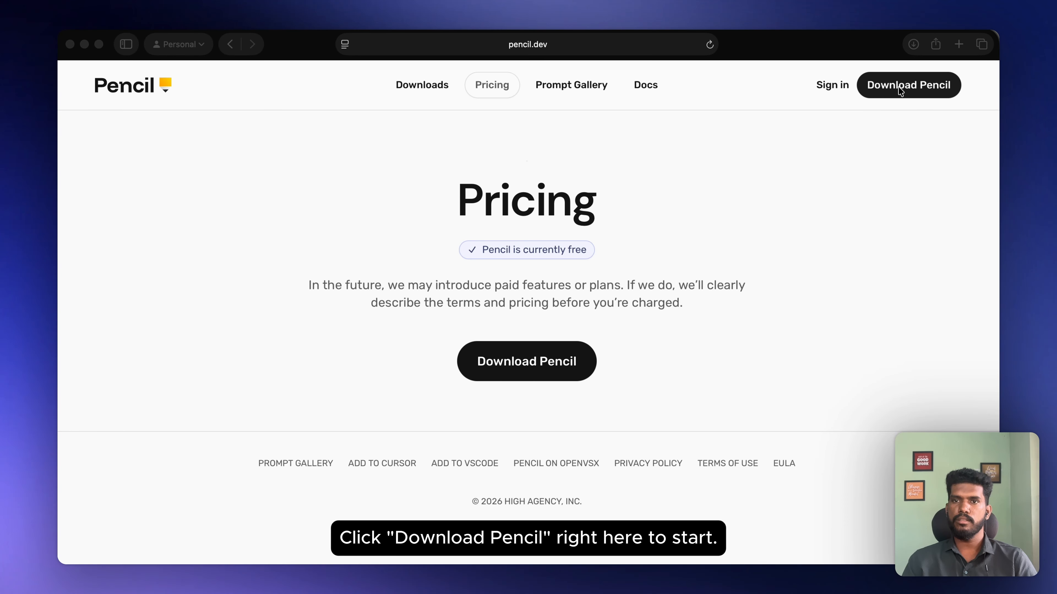
# Step: Go to the Downloads page and download the Apple Silicon Mac build of Pencil Desktop
pyautogui.click(900, 89)
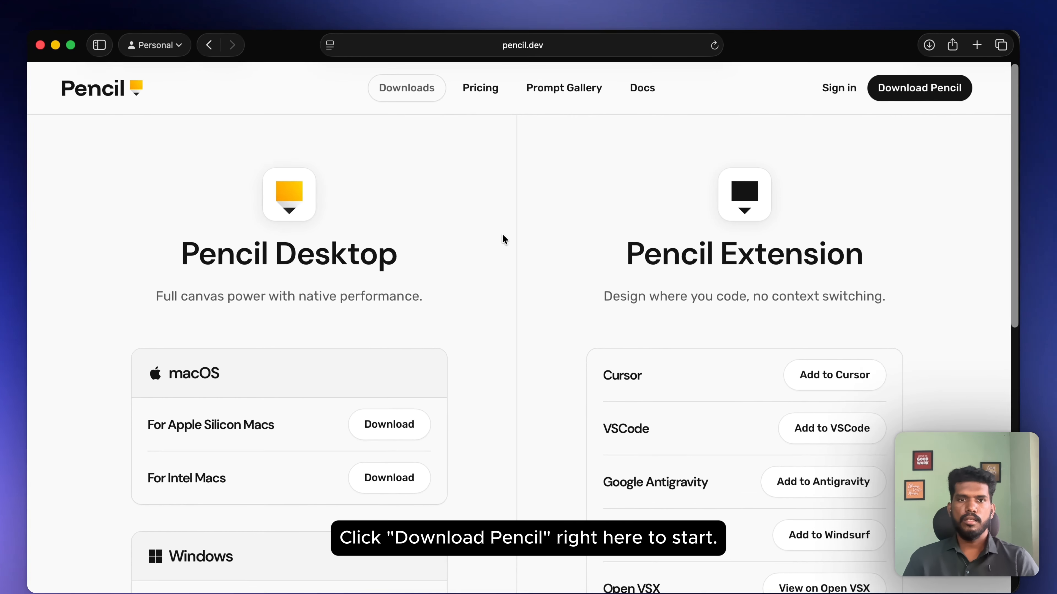
pyautogui.scroll(-3, 505, 231)
pyautogui.scroll(1, 245, 236)
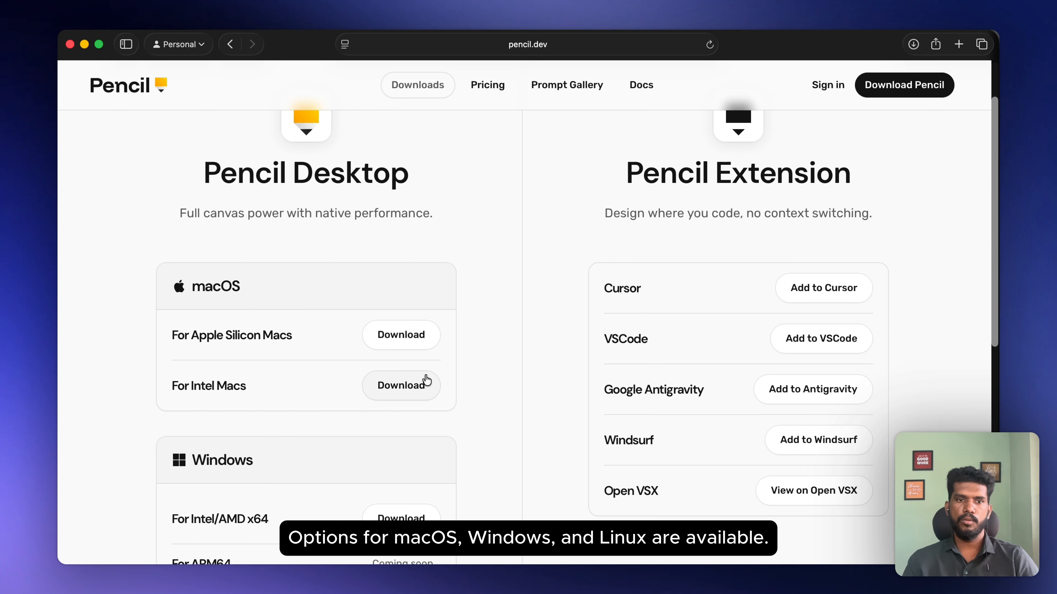
pyautogui.scroll(-5, 424, 287)
pyautogui.scroll(-3, 325, 366)
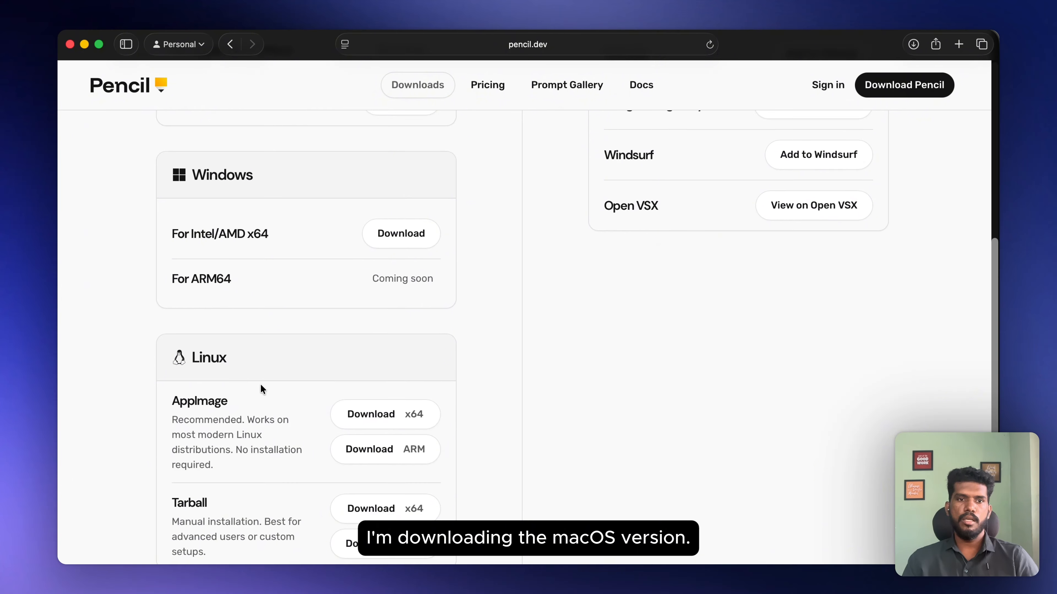
pyautogui.scroll(-2, 324, 362)
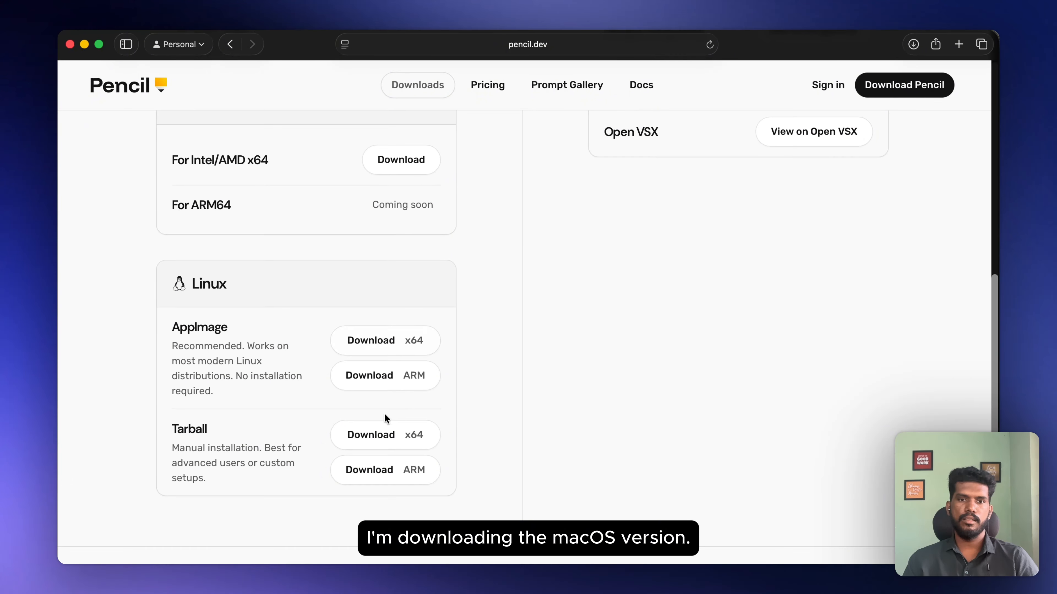
pyautogui.scroll(10, 433, 357)
pyautogui.click(432, 357)
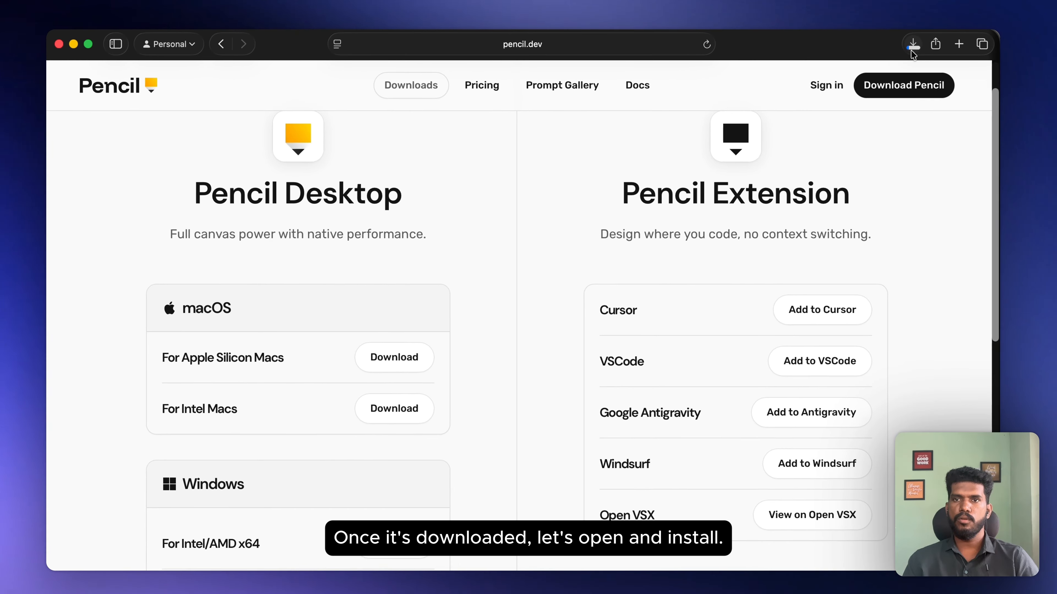
# Step: Open Pencil-mac-arm64-3.dmg from Safari's downloads and drag Pencil into Applications
pyautogui.click(913, 44)
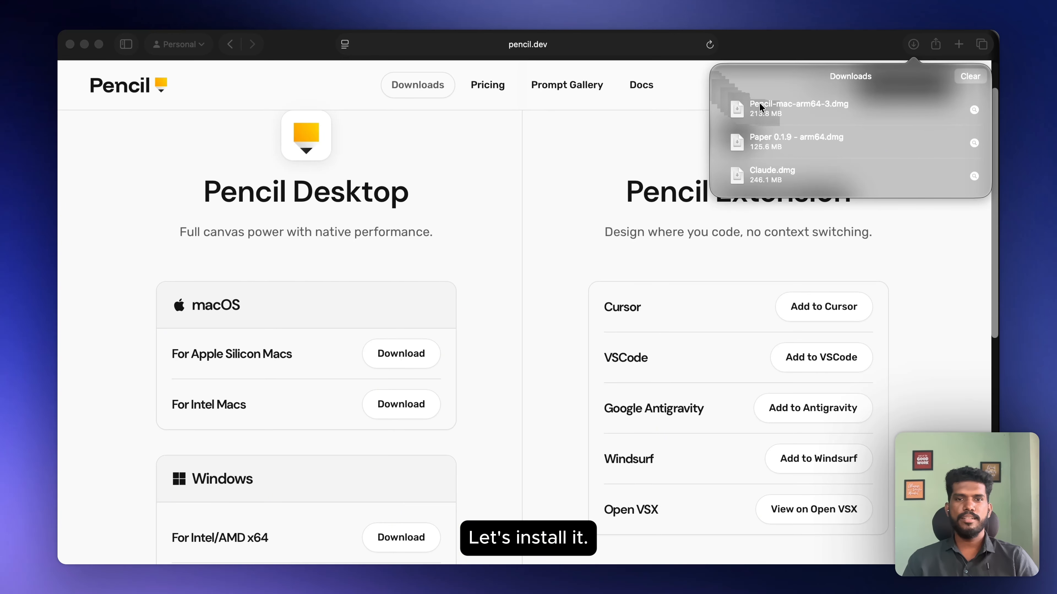
pyautogui.doubleClick(767, 107)
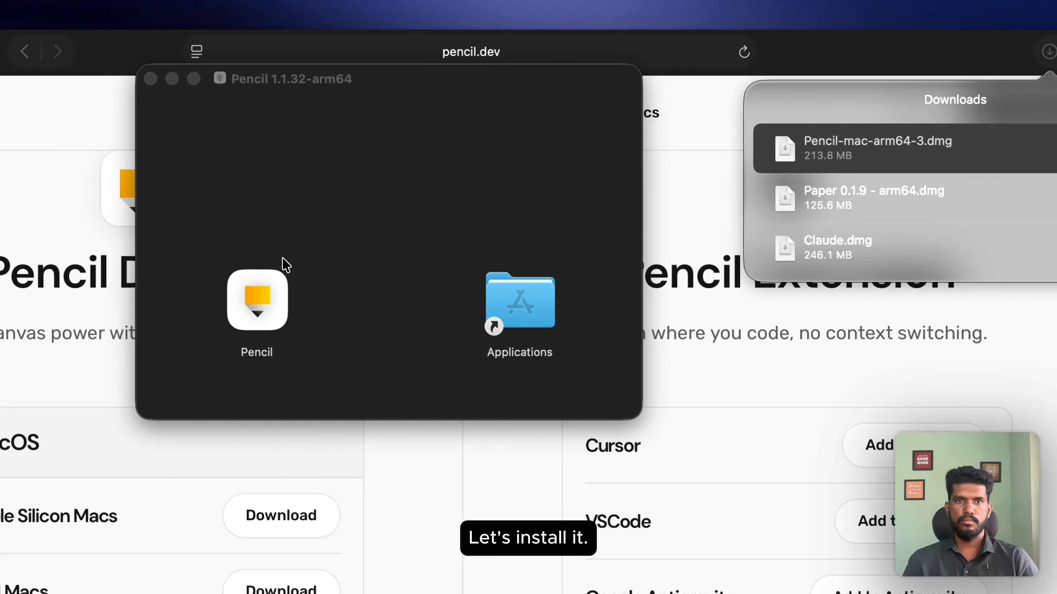
pyautogui.moveTo(79, 297); pyautogui.dragTo(267, 319)
pyautogui.moveTo(643, 318); pyautogui.dragTo(712, 300)
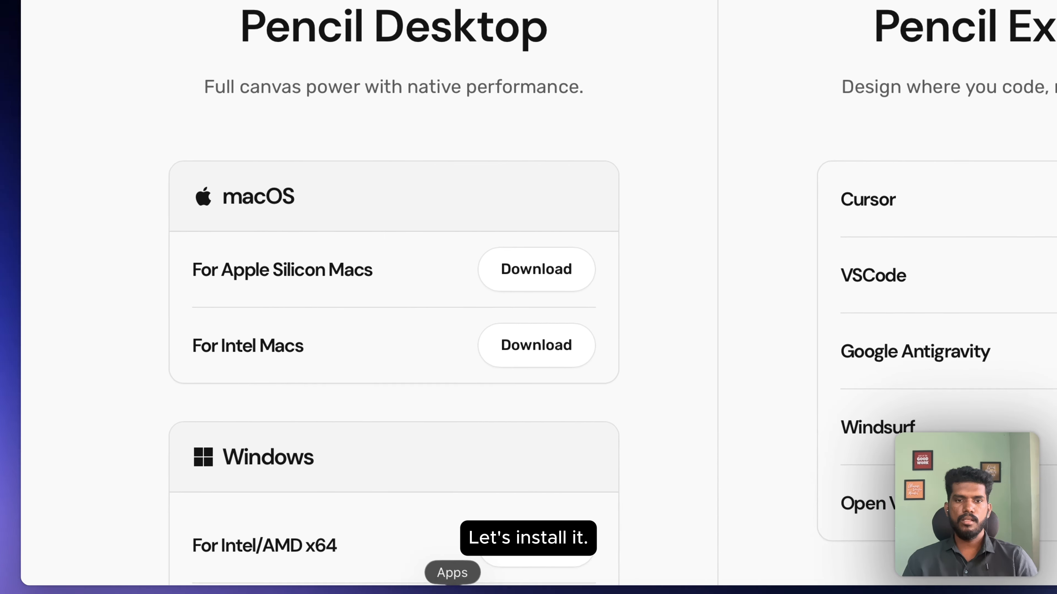
# Step: Bring up Spotlight search to look for the installed Pencil app
pyautogui.press('super+space')
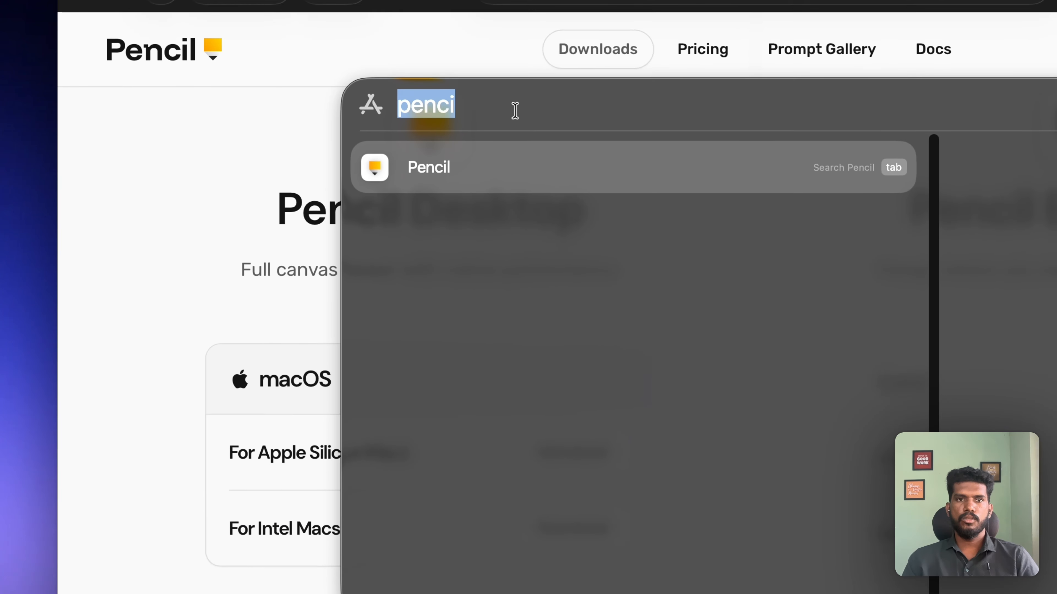
pyautogui.press('Return')
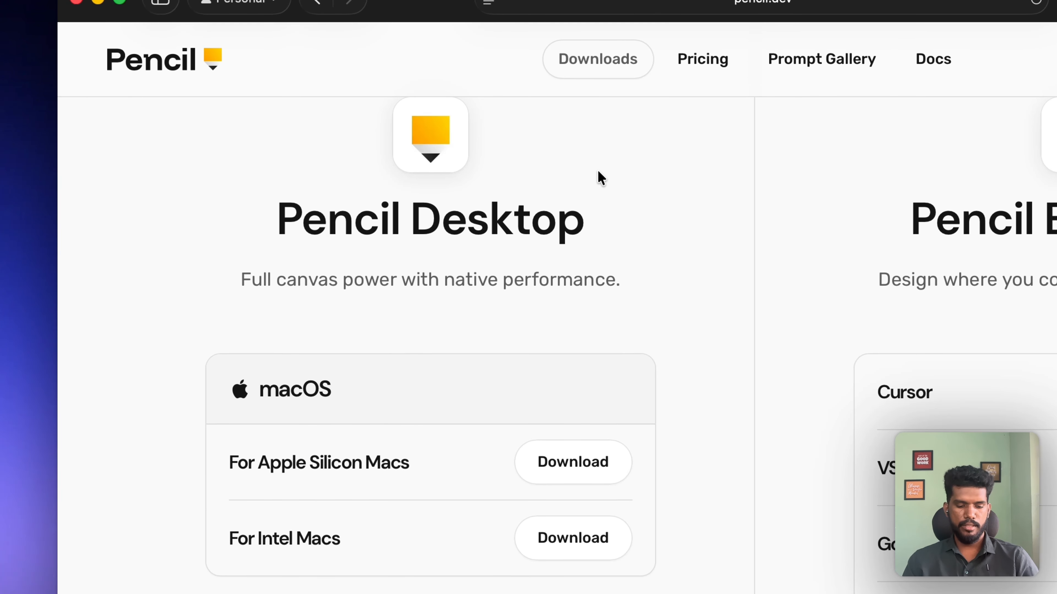
pyautogui.press('super+space')
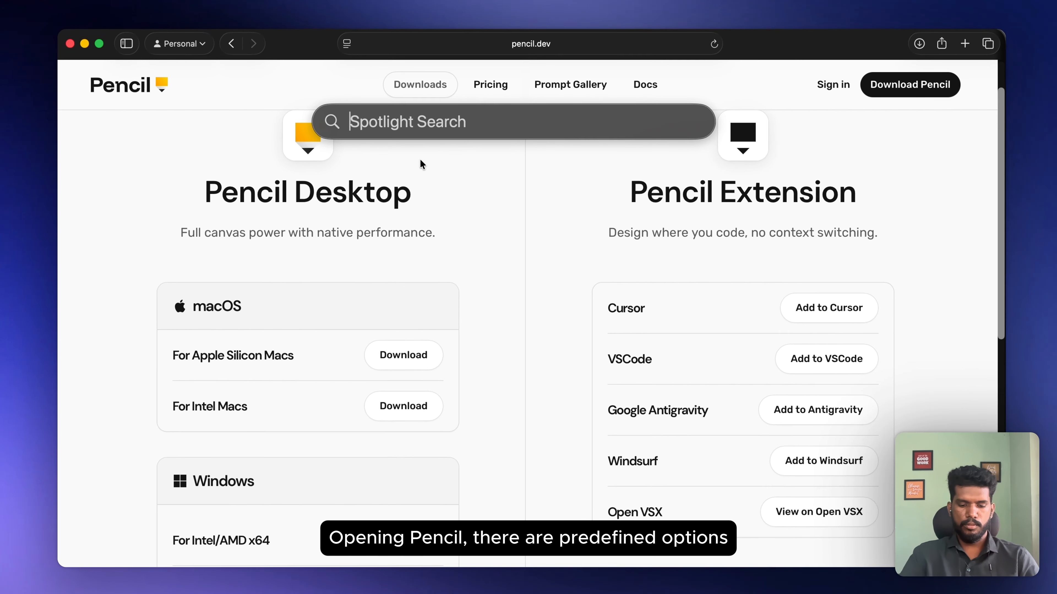
# Step: Search Spotlight for 'pencil' and launch the Pencil app from the results
pyautogui.write('pencil')
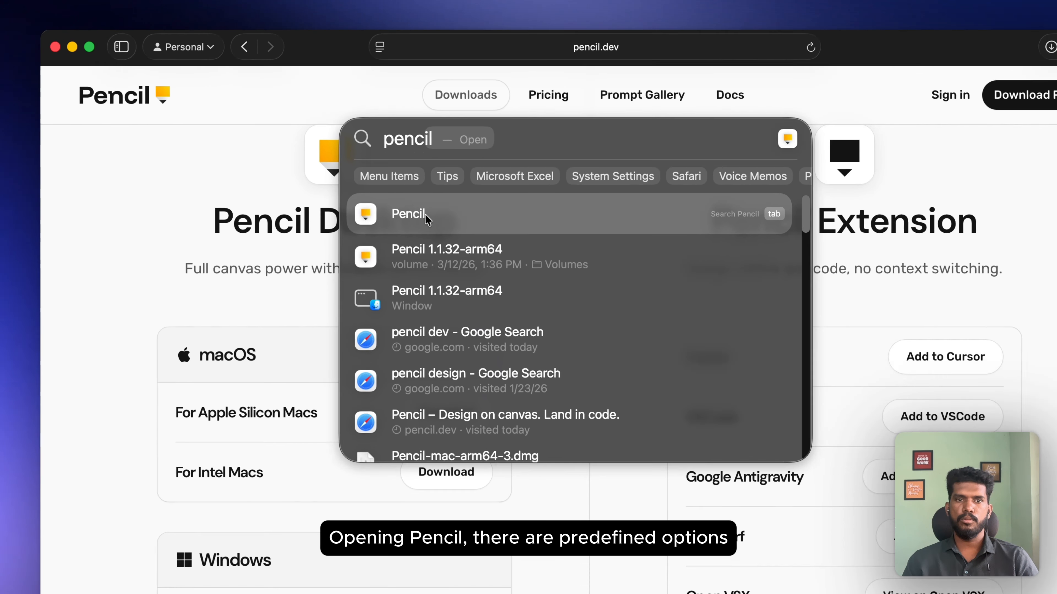
pyautogui.click(381, 199)
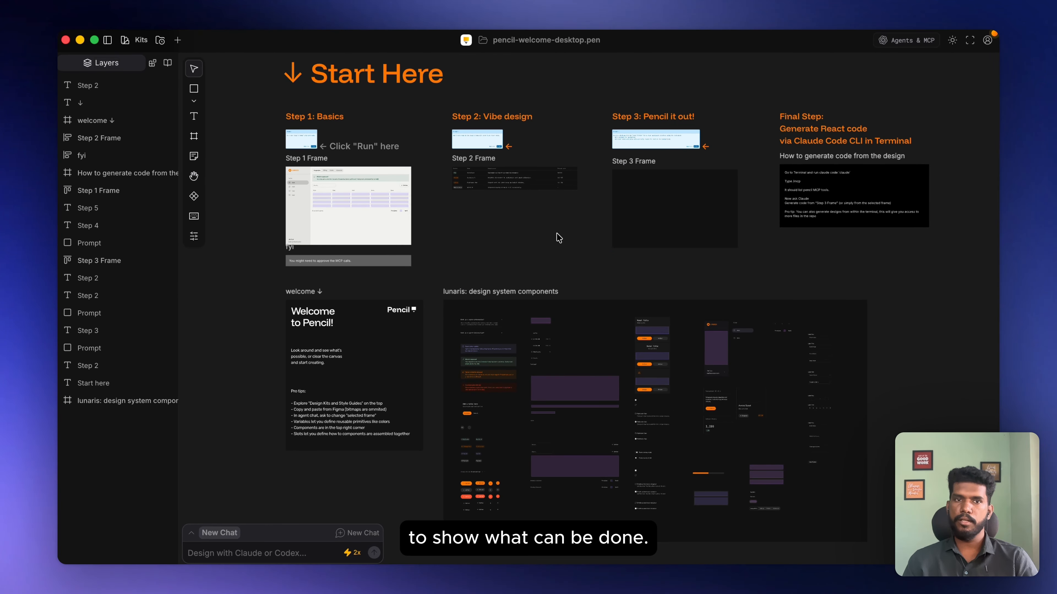
pyautogui.scroll(7, 301, 151)
pyautogui.scroll(-10, 301, 150)
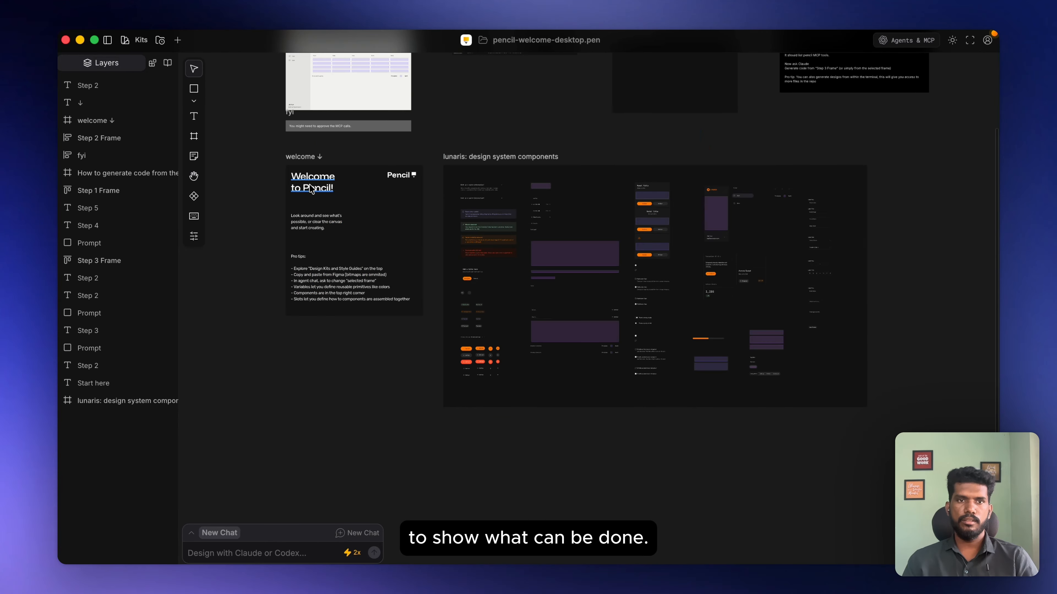
pyautogui.scroll(5, 310, 188)
pyautogui.scroll(5, 310, 188)
pyautogui.scroll(-3, 368, 241)
pyautogui.scroll(-2, 369, 242)
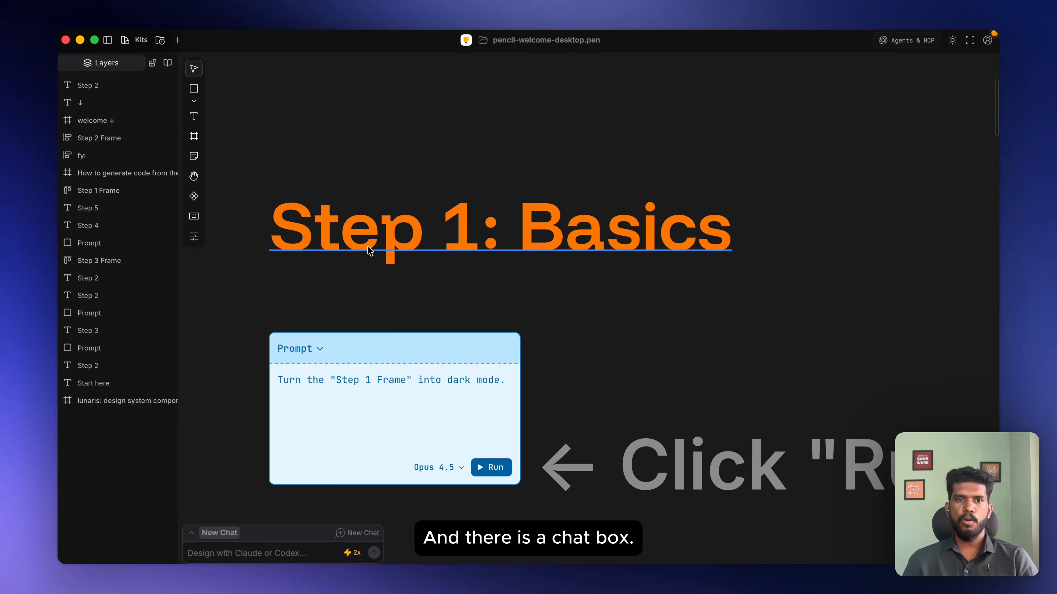
pyautogui.scroll(-3, 370, 346)
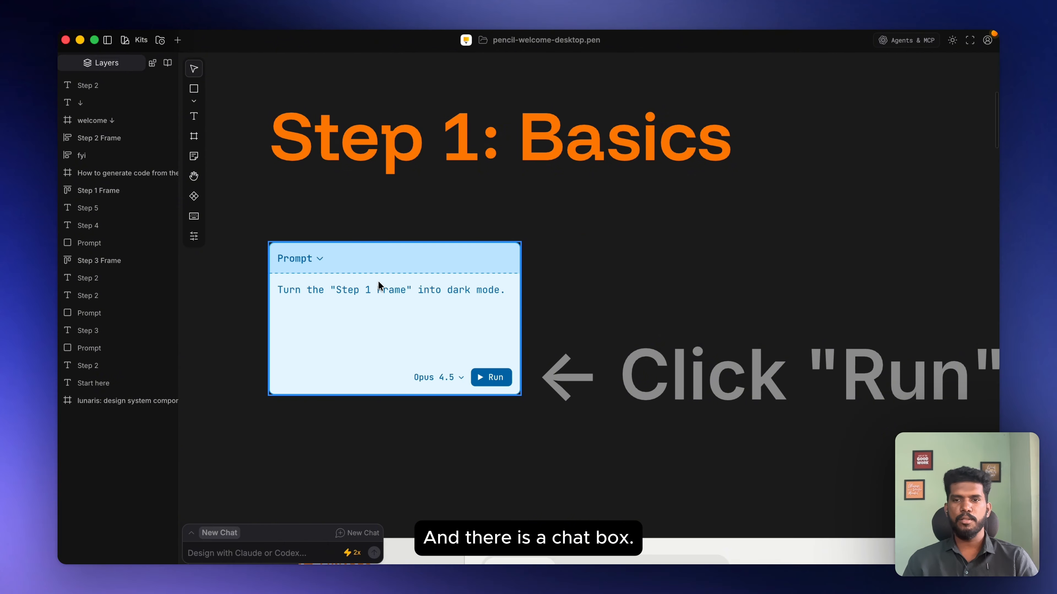
pyautogui.scroll(-5, 376, 204)
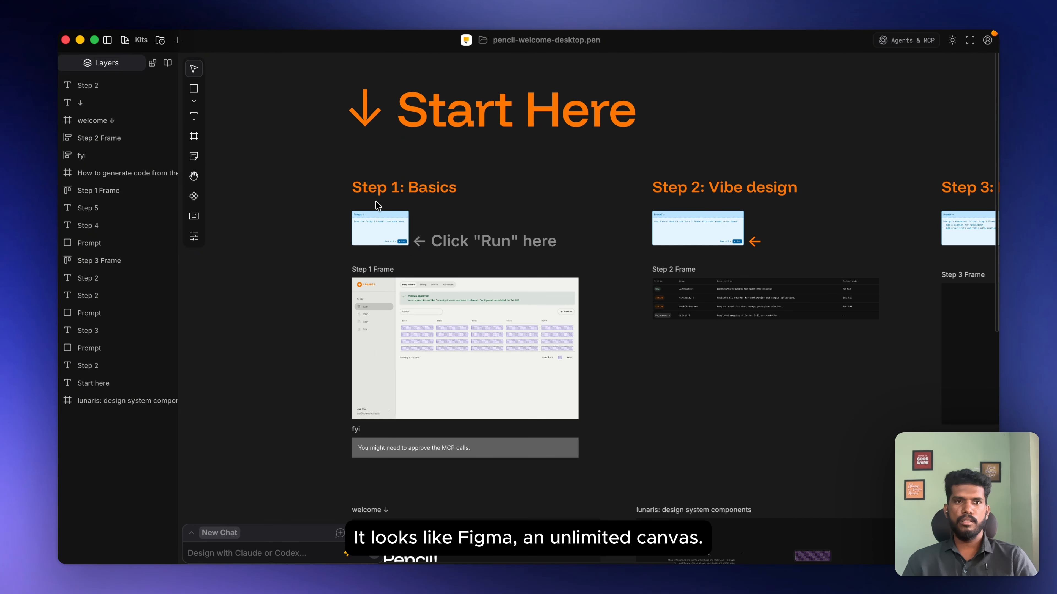
pyautogui.scroll(-3, 376, 202)
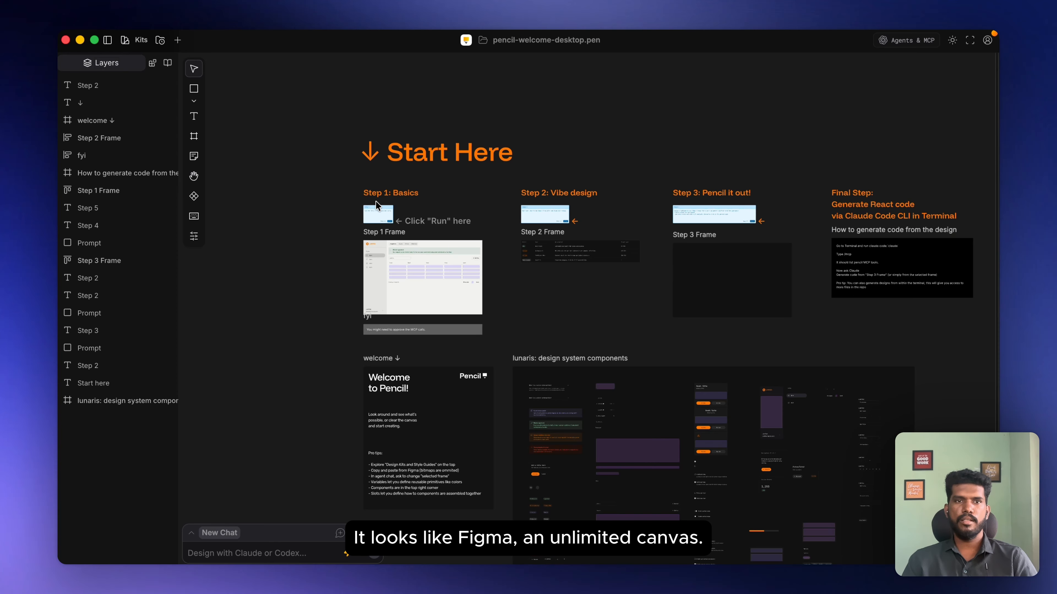
pyautogui.scroll(-5, 413, 170)
pyautogui.scroll(5, 506, 155)
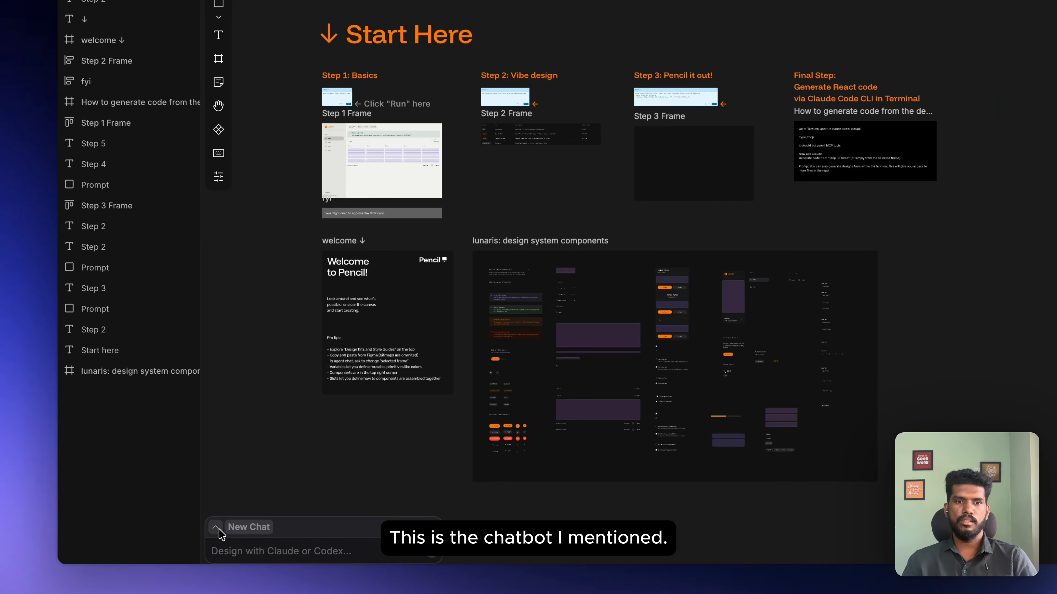
# Step: Expand the New Chat panel and open the Agents & MCP settings
pyautogui.click(216, 529)
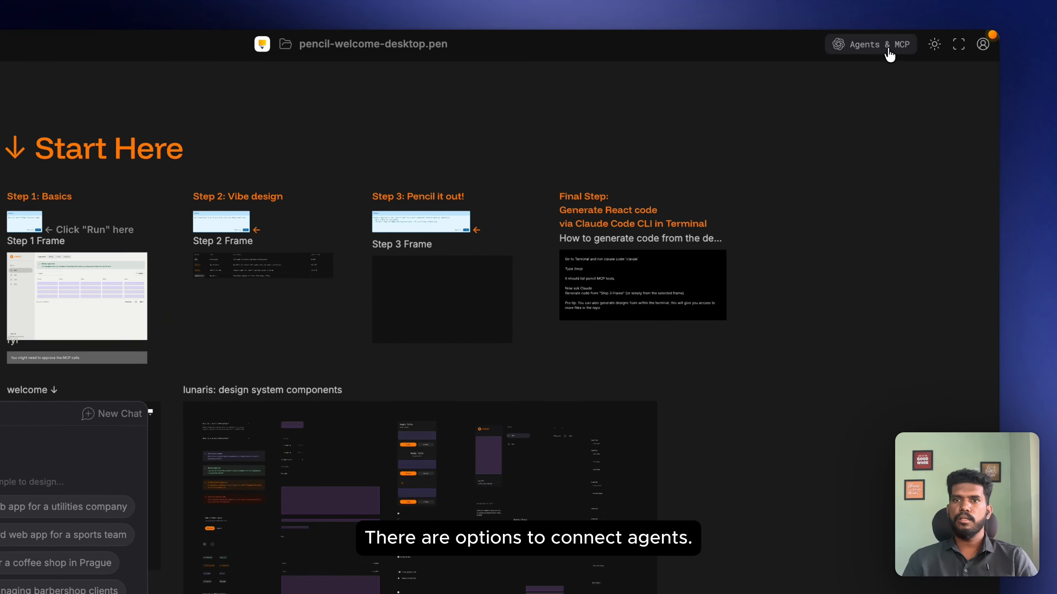
pyautogui.click(889, 54)
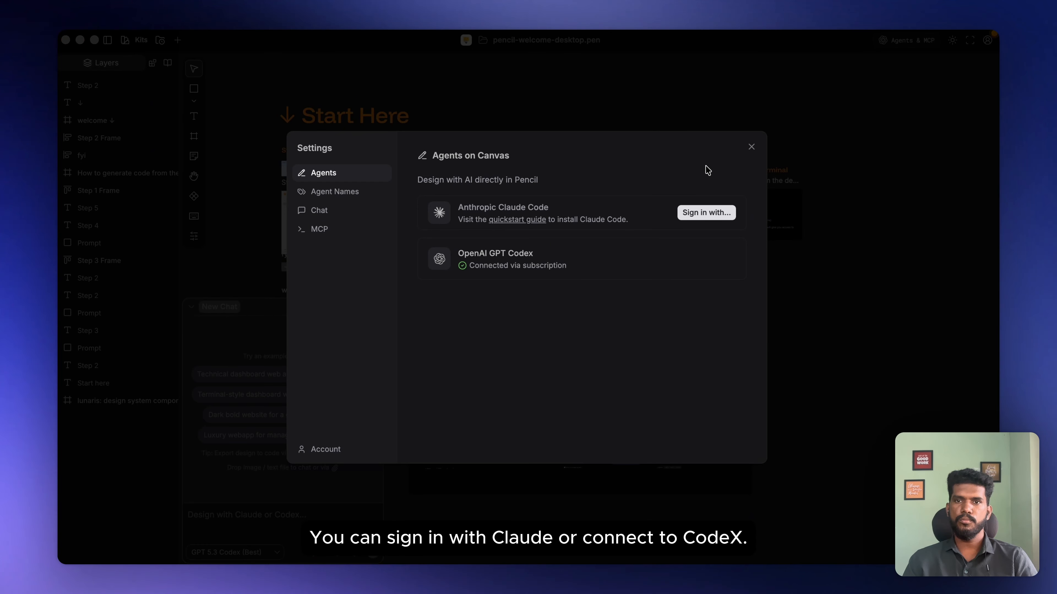
# Step: Close Settings, enter the account e-mail and confirm it with the emailed verification code
pyautogui.click(751, 148)
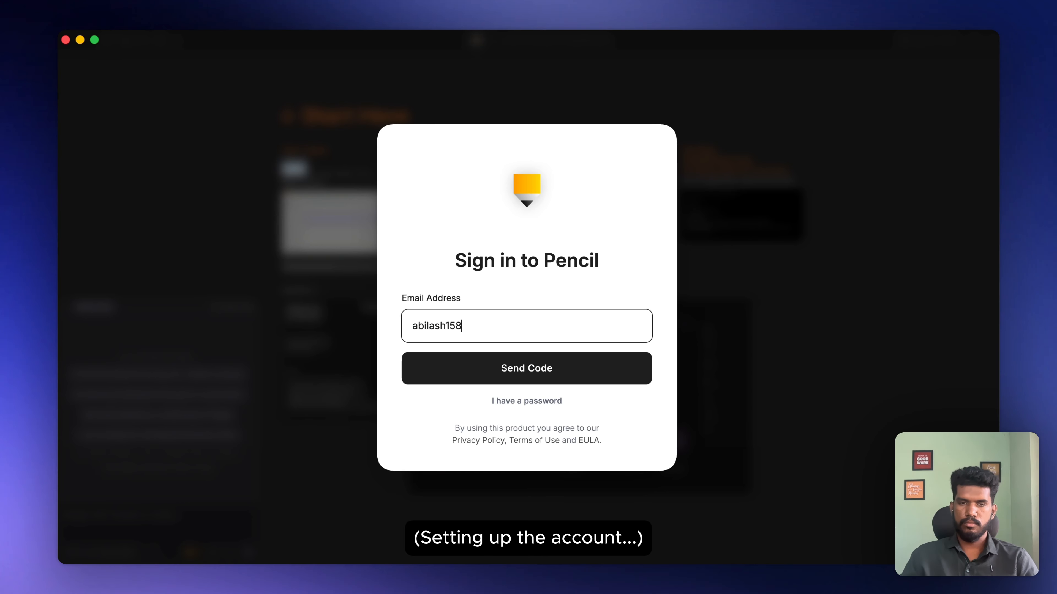
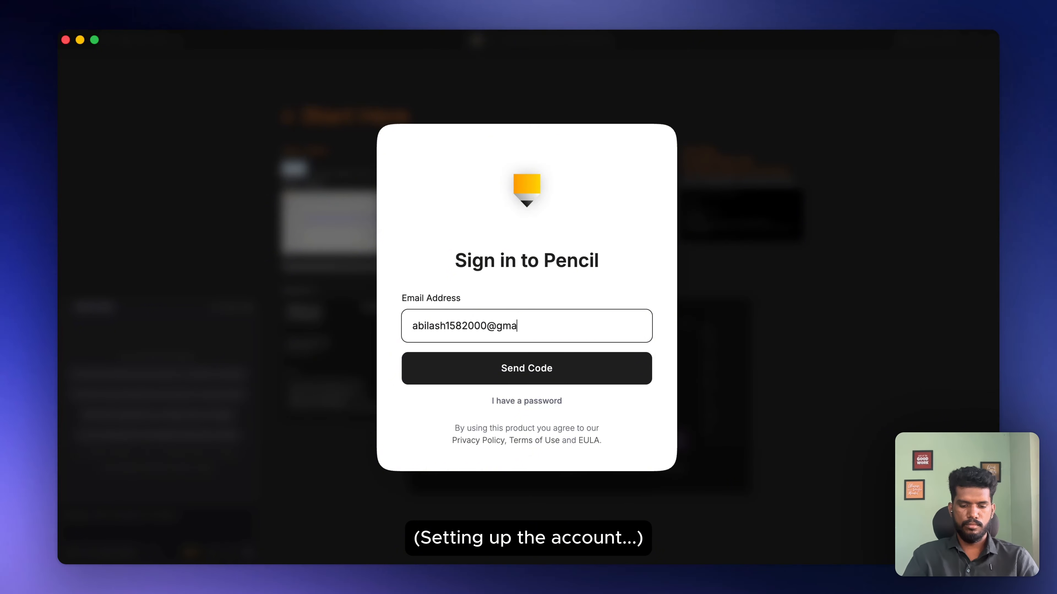
pyautogui.click(496, 359)
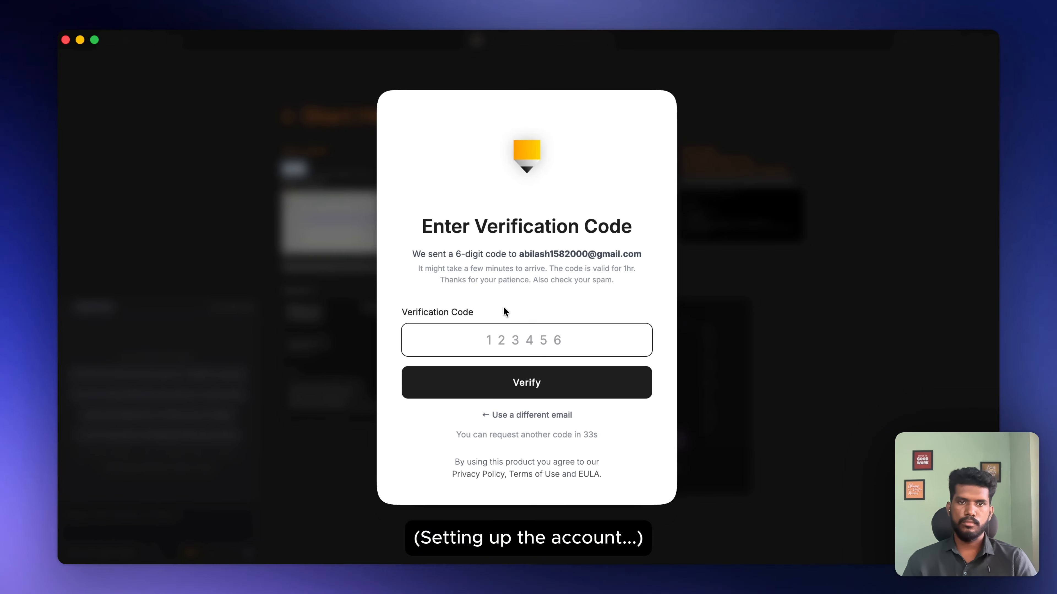
pyautogui.click(491, 341)
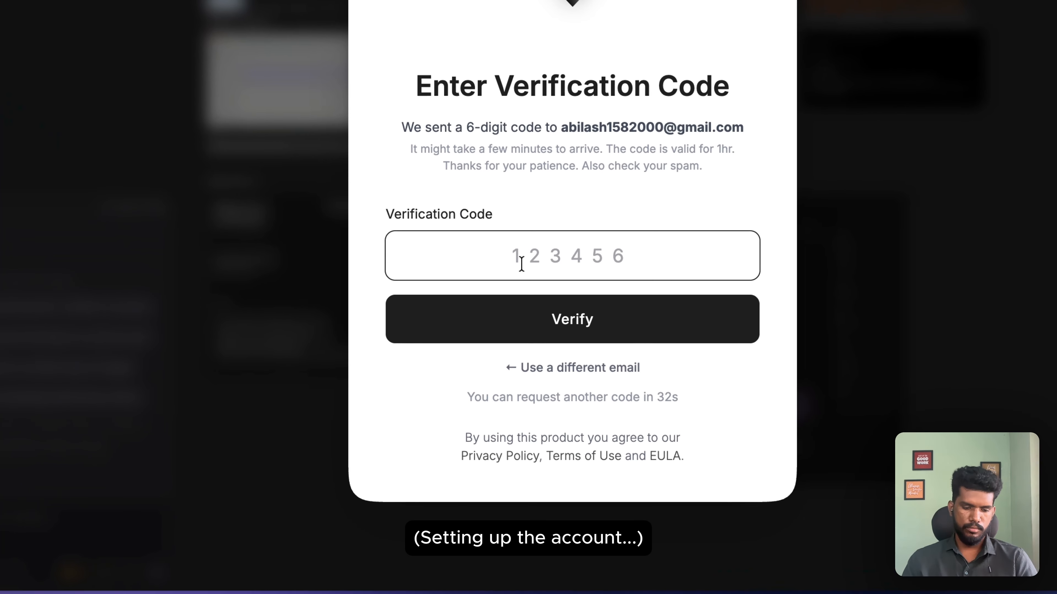
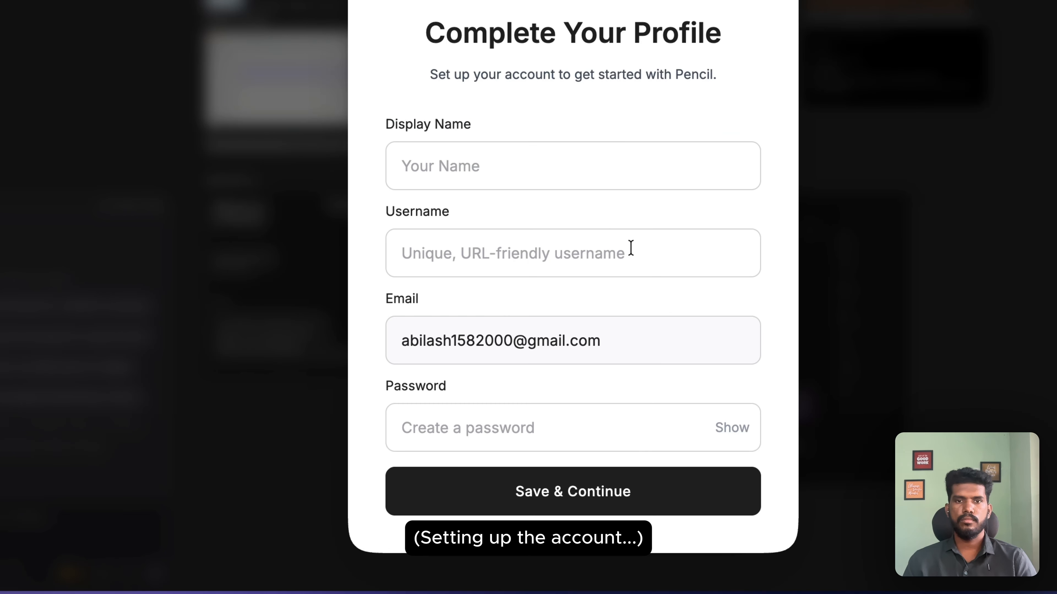
# Step: Fill in the display name, username and password, then save the profile
pyautogui.click(555, 158)
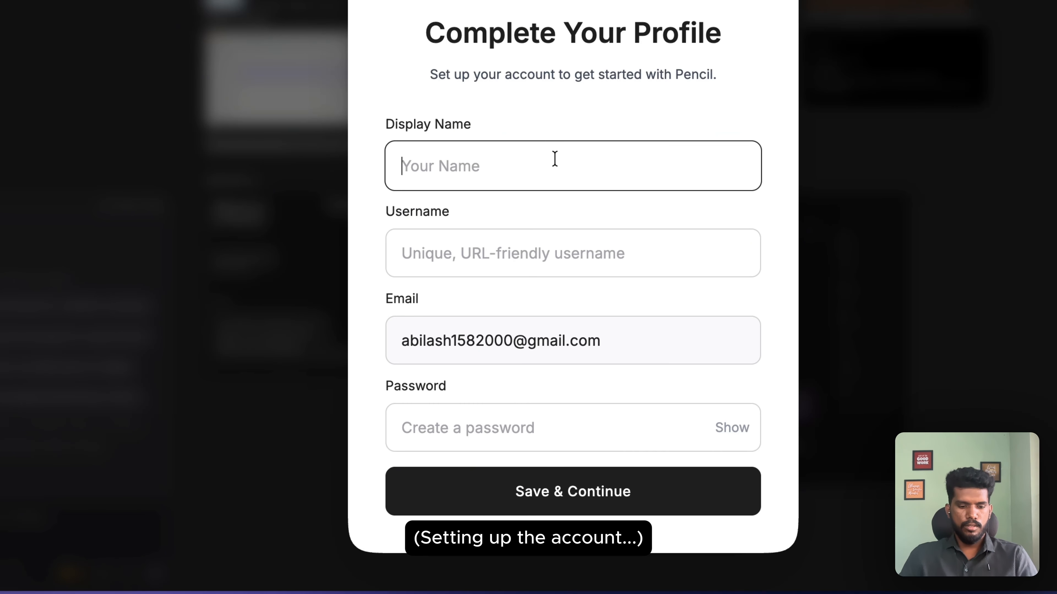
pyautogui.write('Abilash')
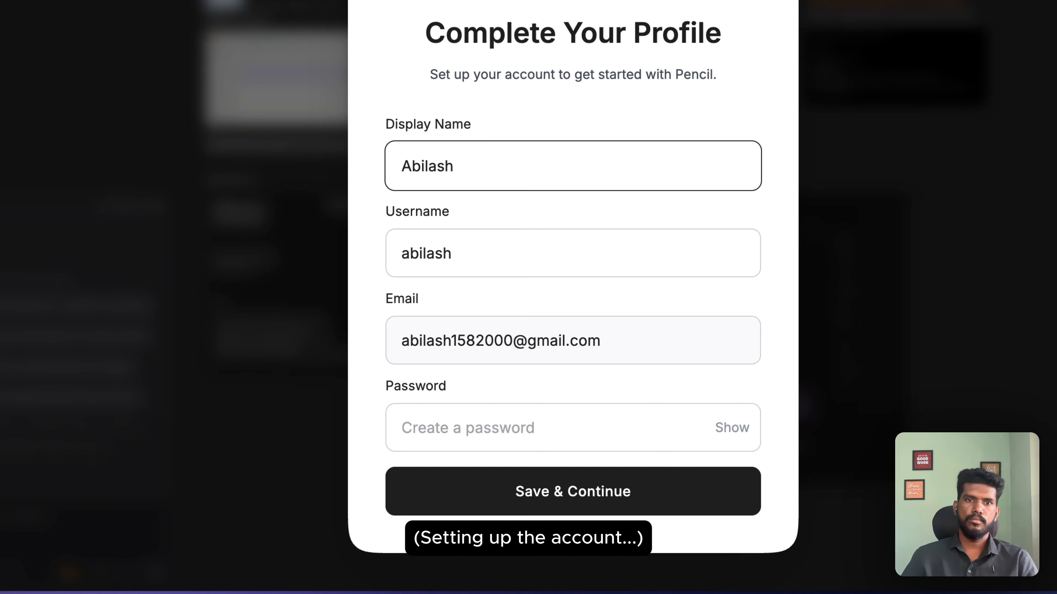
pyautogui.click(526, 252)
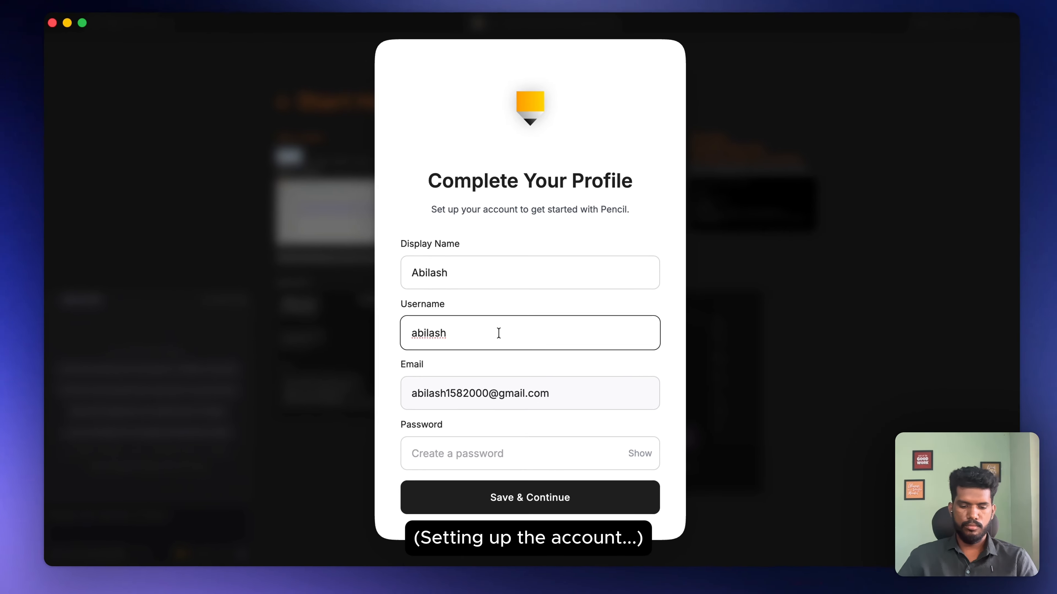
pyautogui.write('uxui')
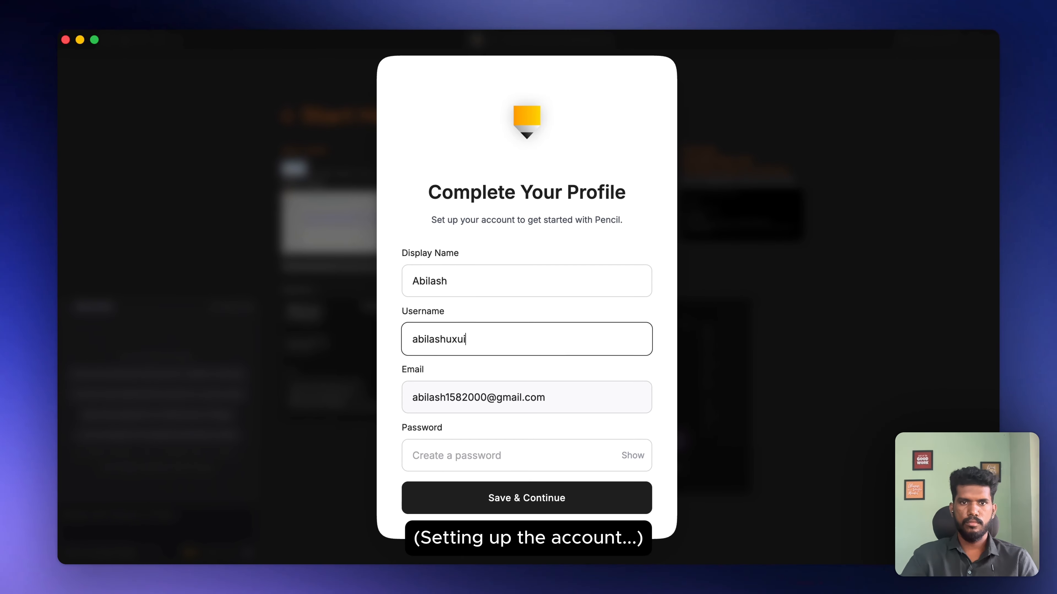
pyautogui.click(491, 455)
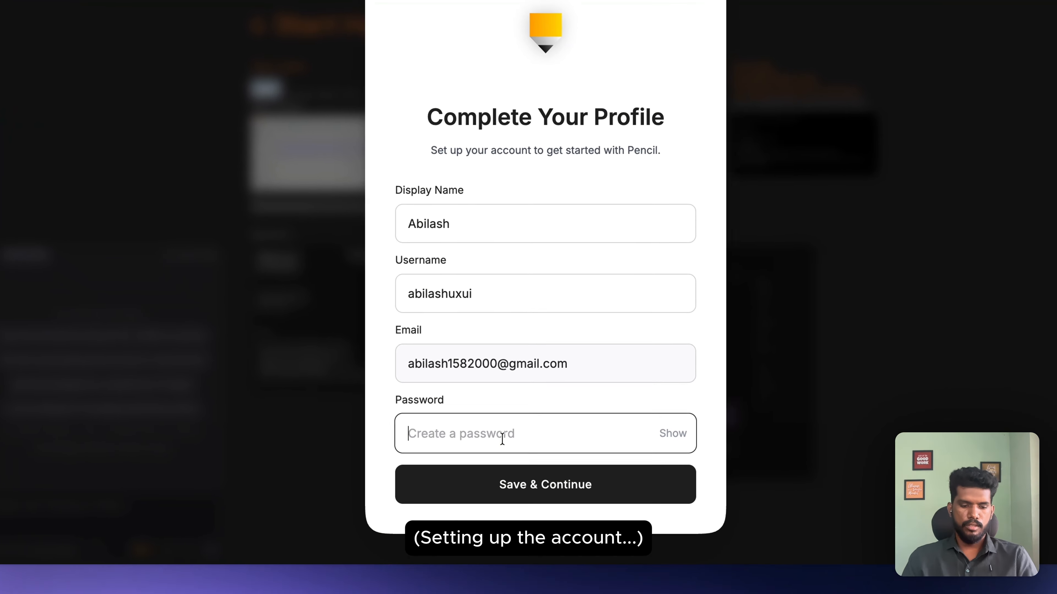
pyautogui.write('•••')
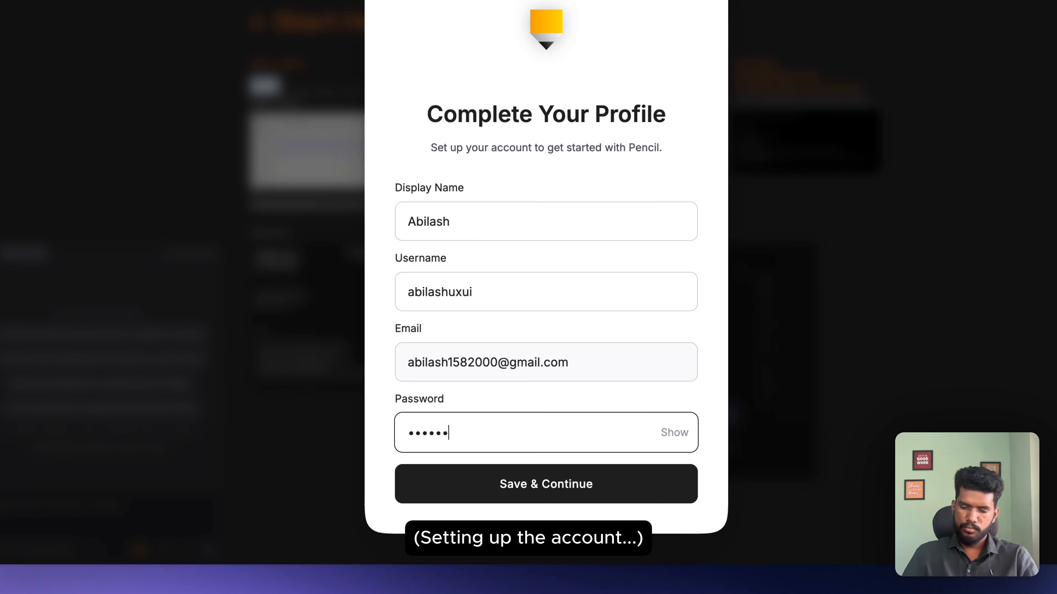
pyautogui.click(631, 478)
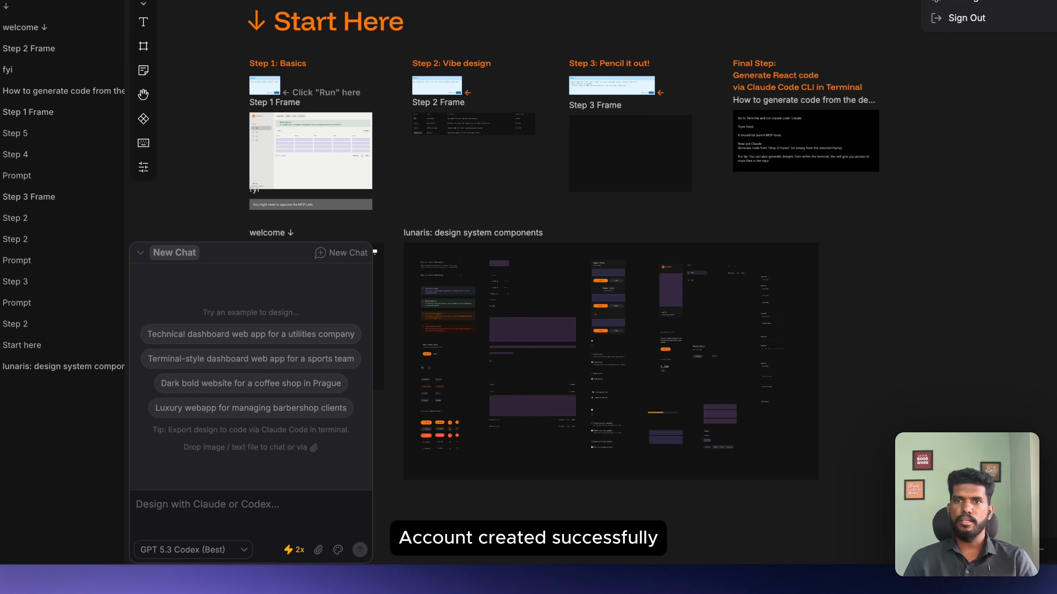
pyautogui.click(979, 3)
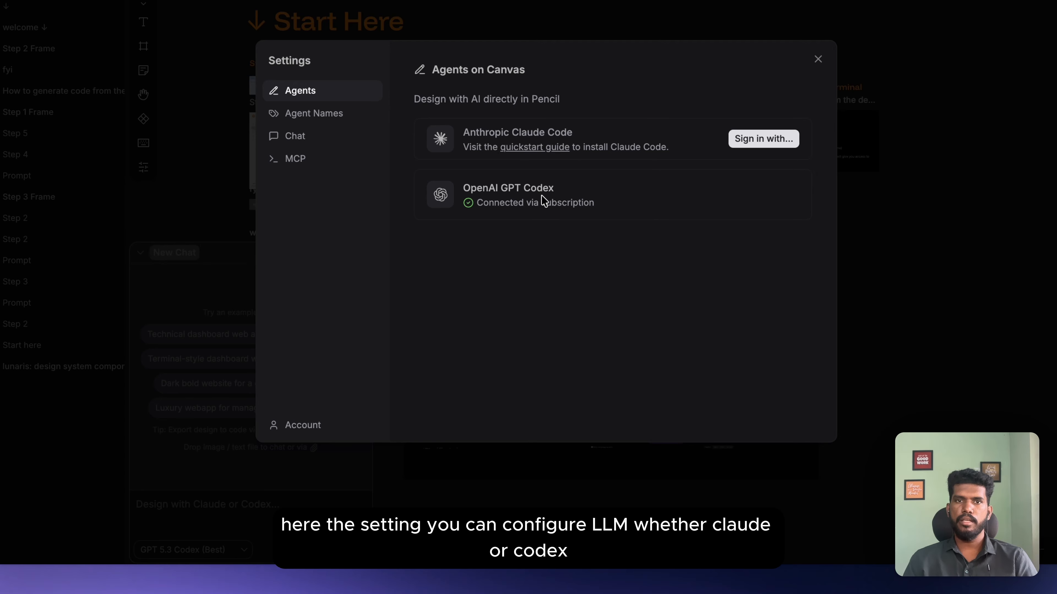
pyautogui.click(816, 60)
pyautogui.scroll(-5, 605, 83)
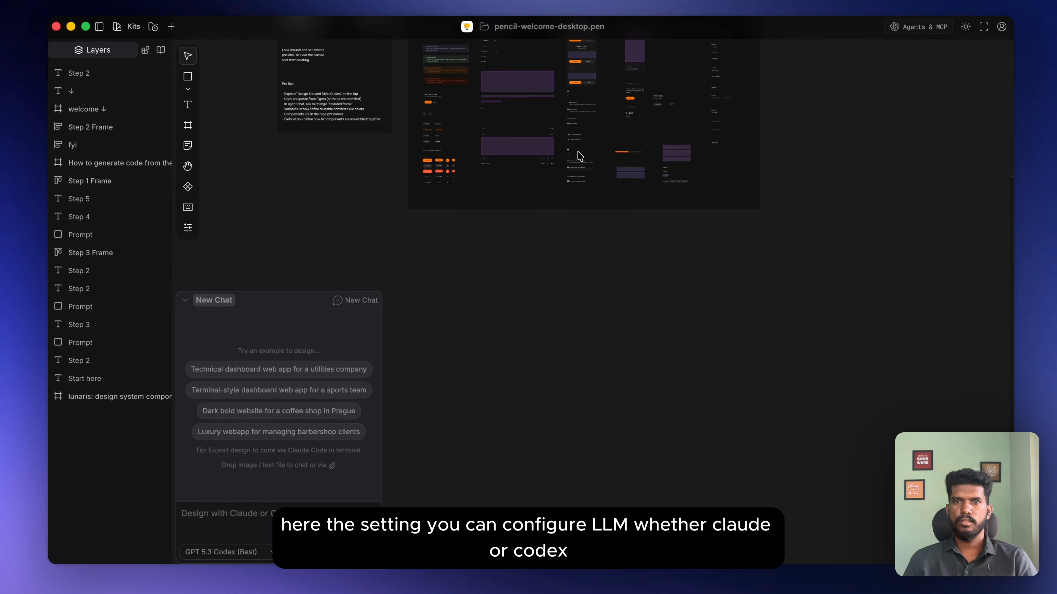
pyautogui.scroll(1, 604, 83)
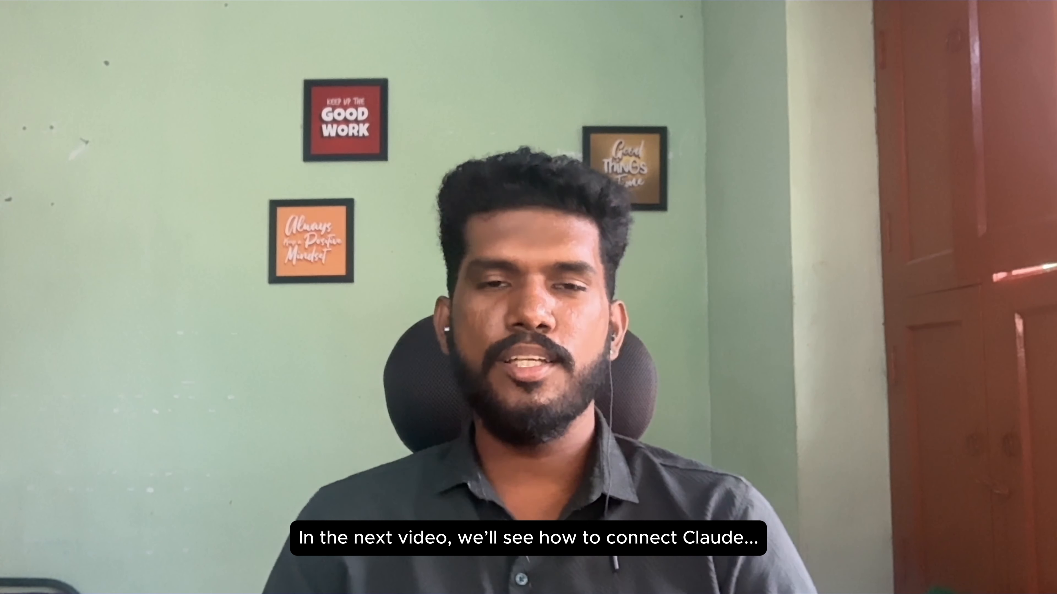